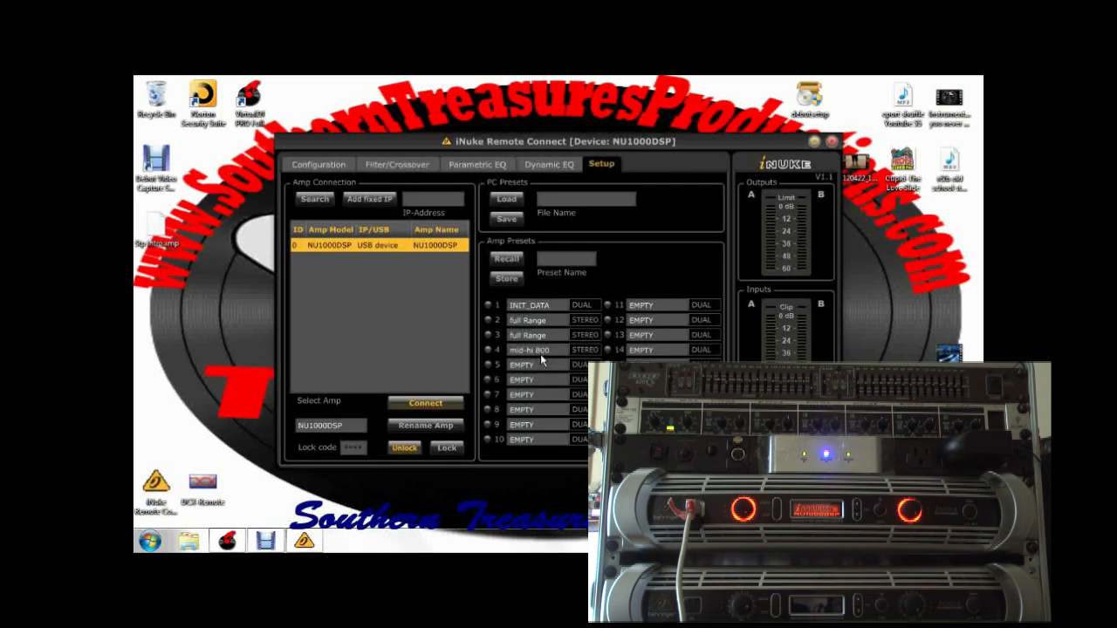
# - Recall amp preset 4, mid-hi 800, and review its crossover and configuration settings
pyautogui.click(491, 350)
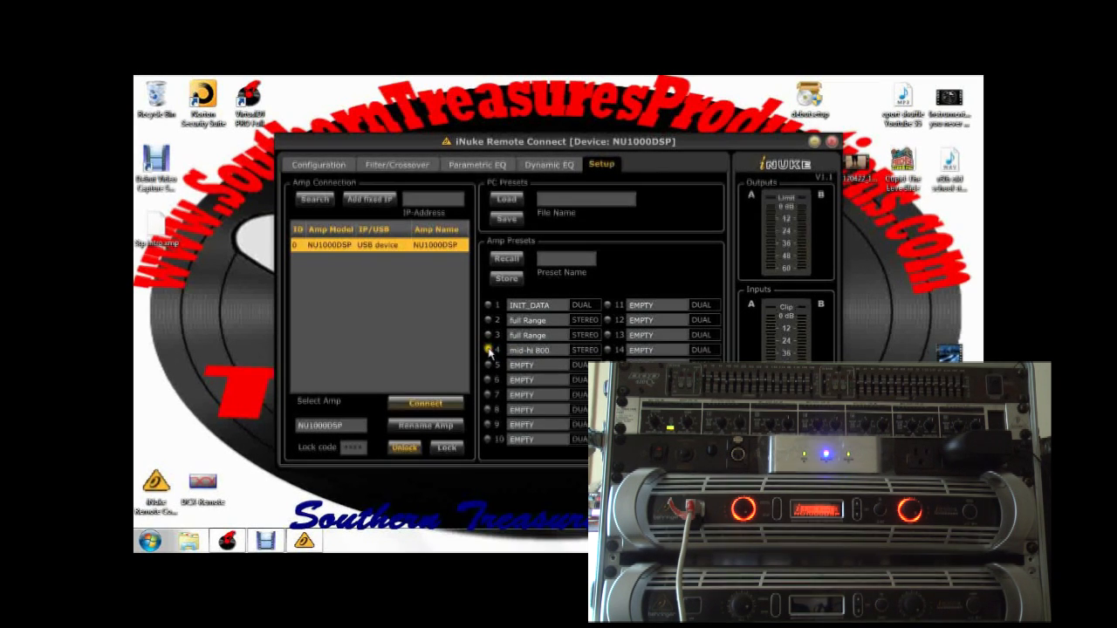
pyautogui.click(513, 261)
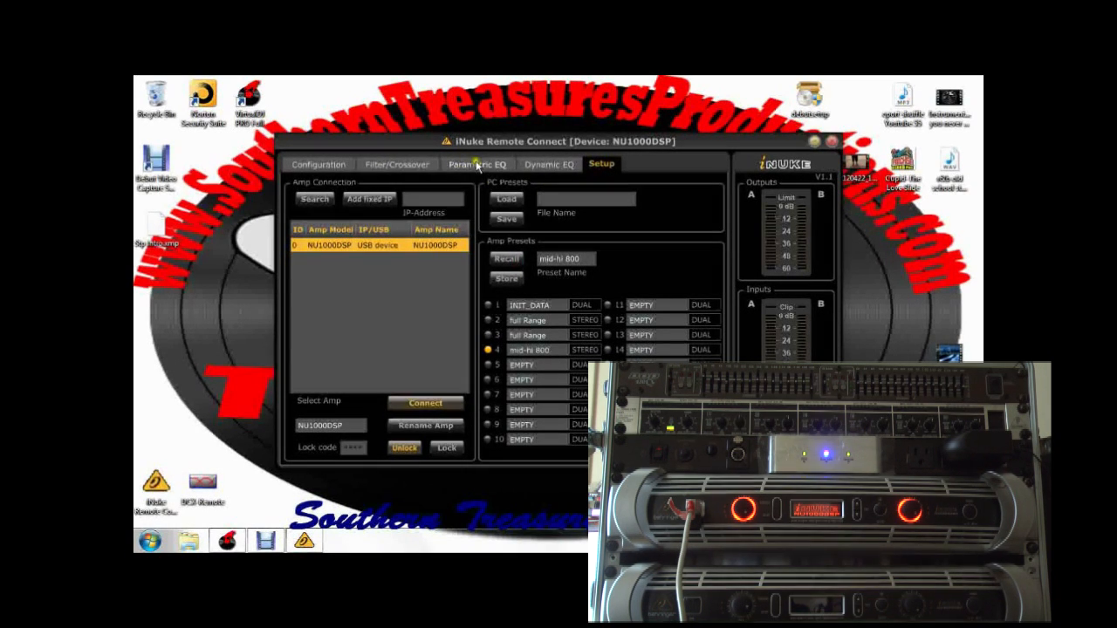
pyautogui.click(427, 165)
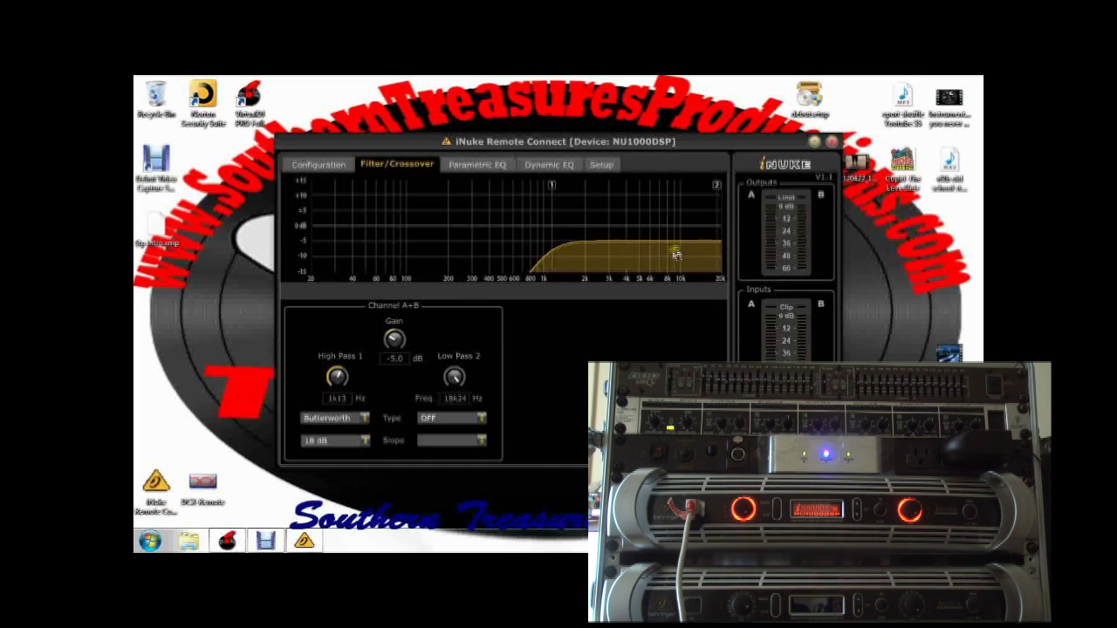
pyautogui.click(348, 162)
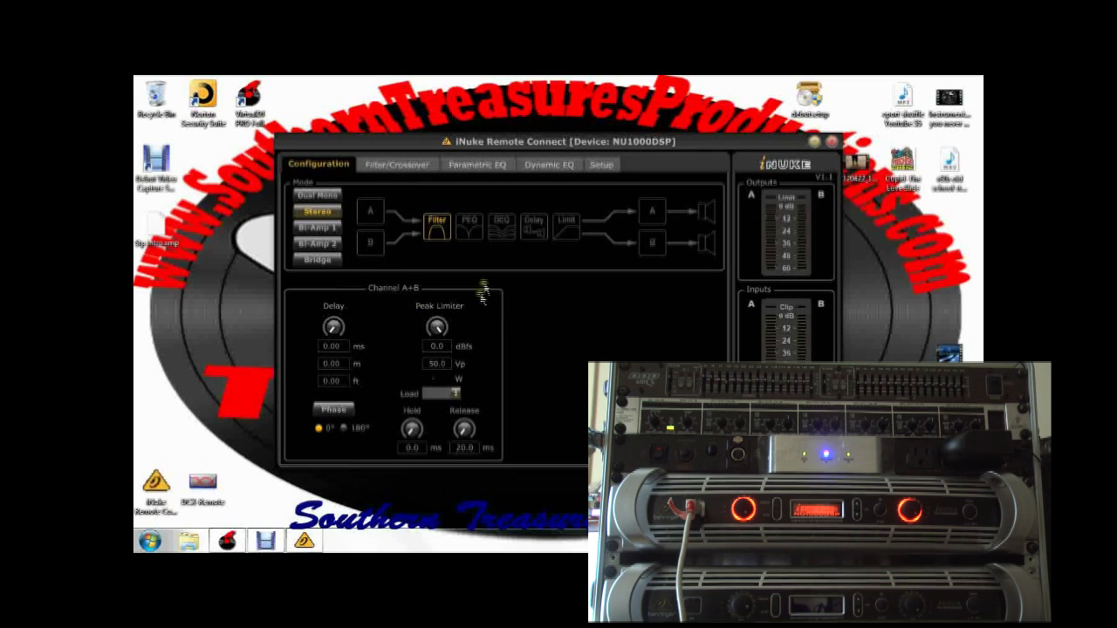
# - Recall amp preset 2, full Range, from the amplifier's stored presets
pyautogui.click(600, 165)
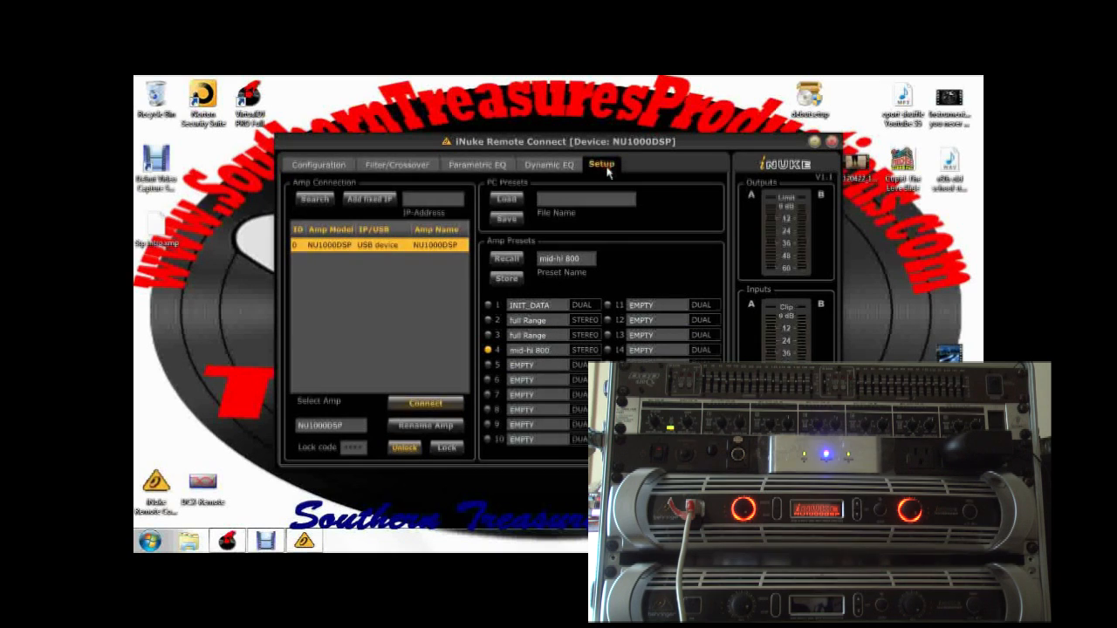
pyautogui.click(489, 320)
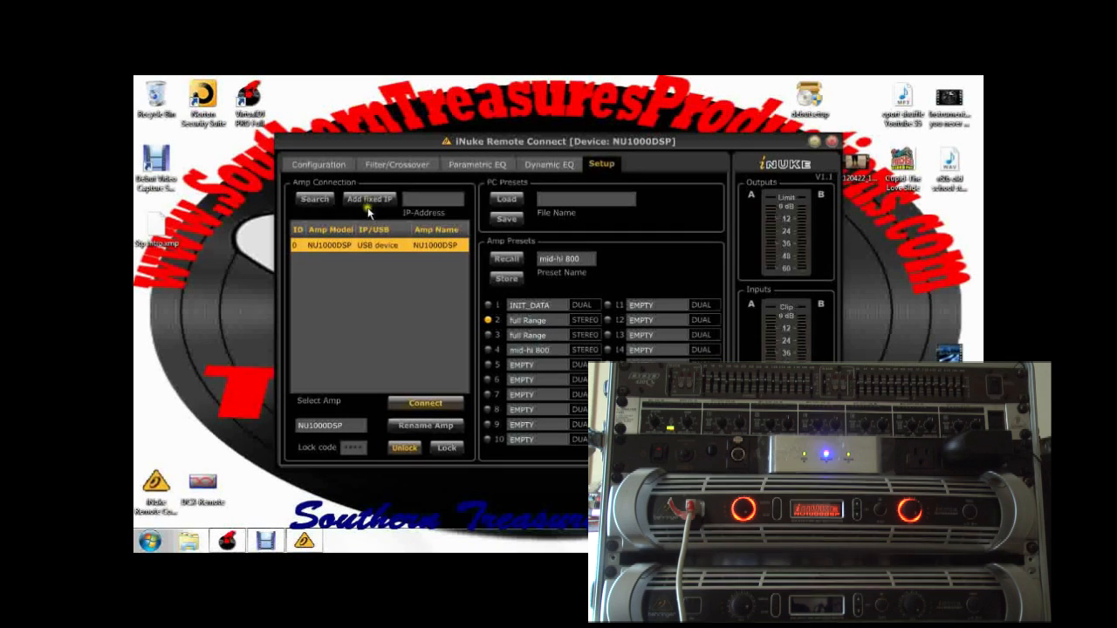
pyautogui.click(511, 259)
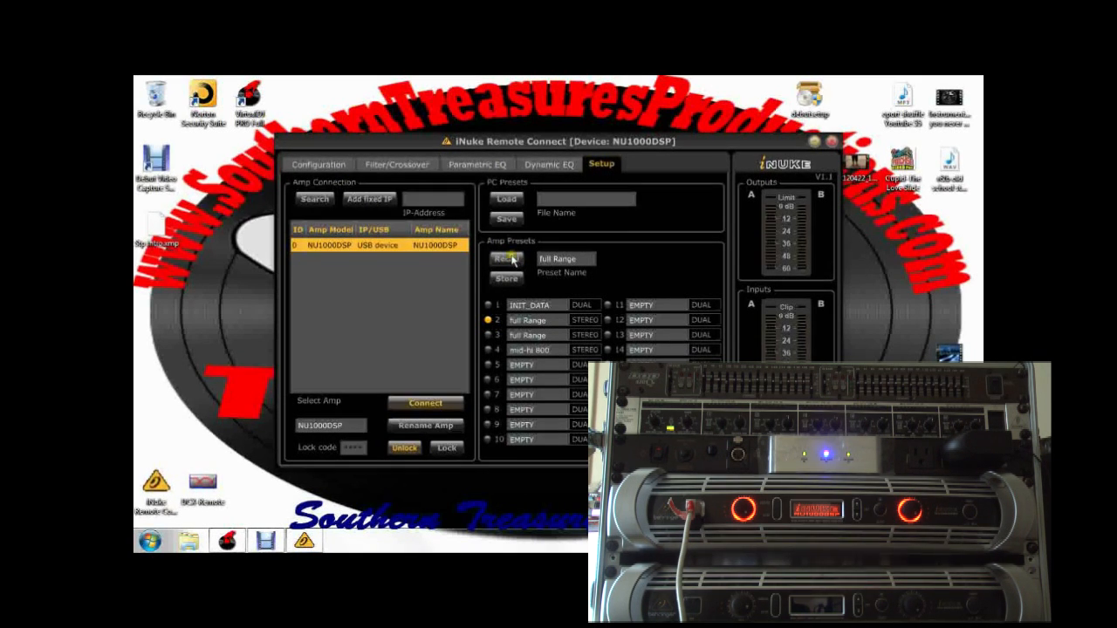
# - Review the full Range preset's configuration, crossover, parametric EQ and dynamic EQ settings
pyautogui.click(329, 169)
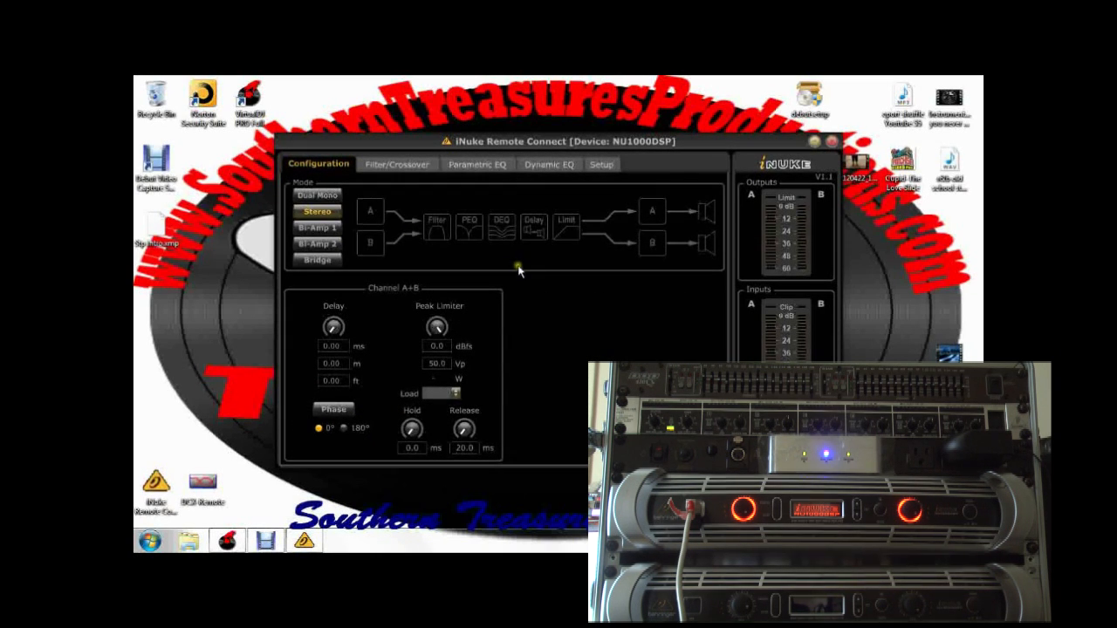
pyautogui.click(386, 169)
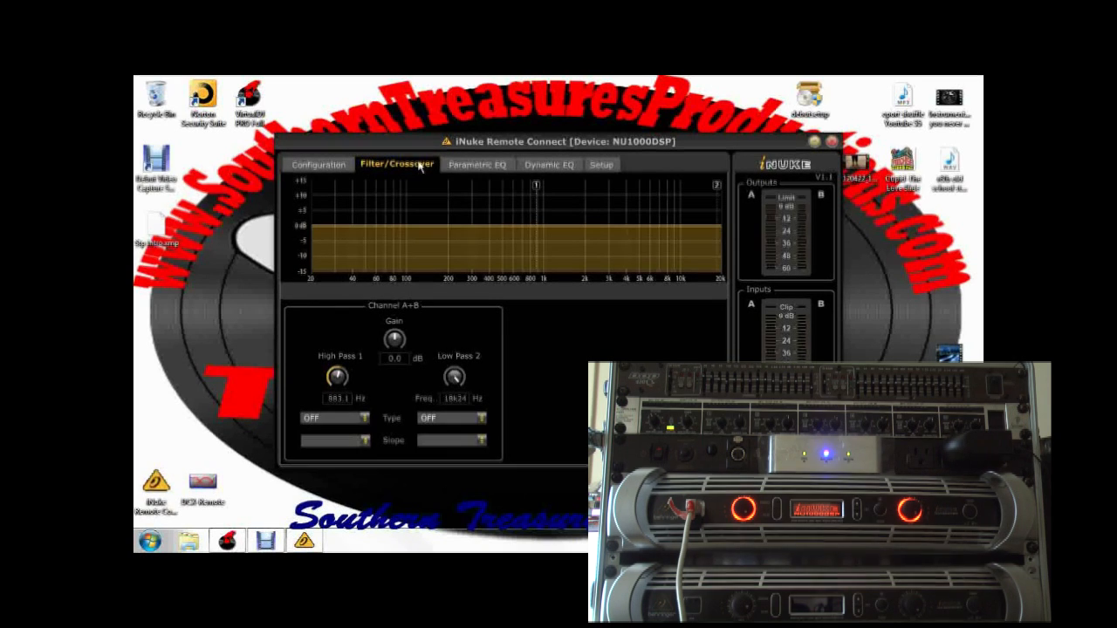
pyautogui.click(475, 169)
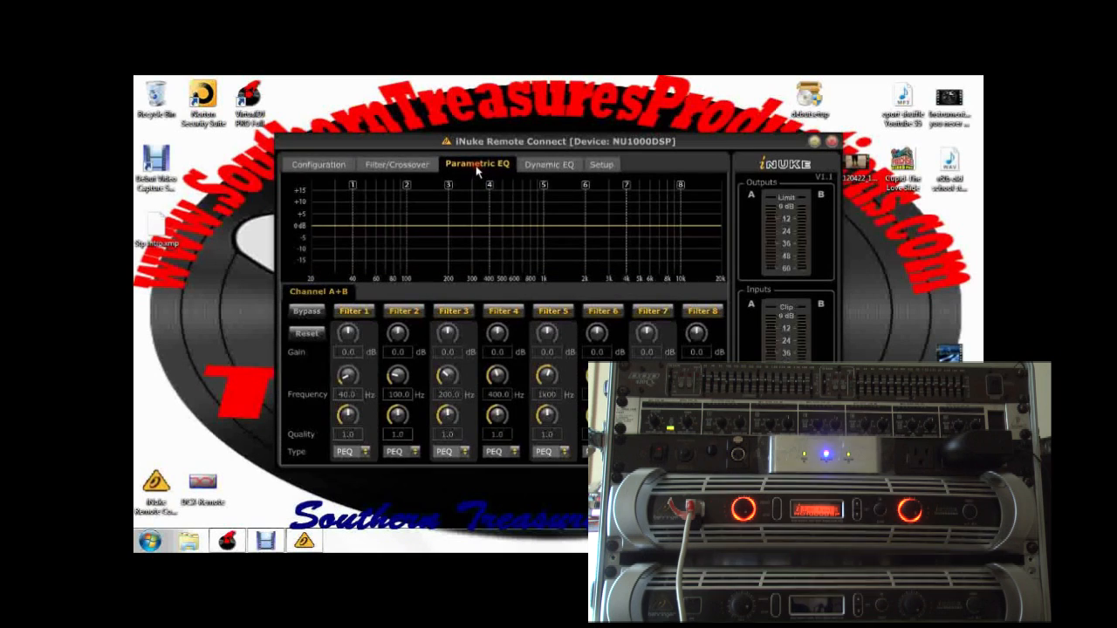
pyautogui.click(551, 166)
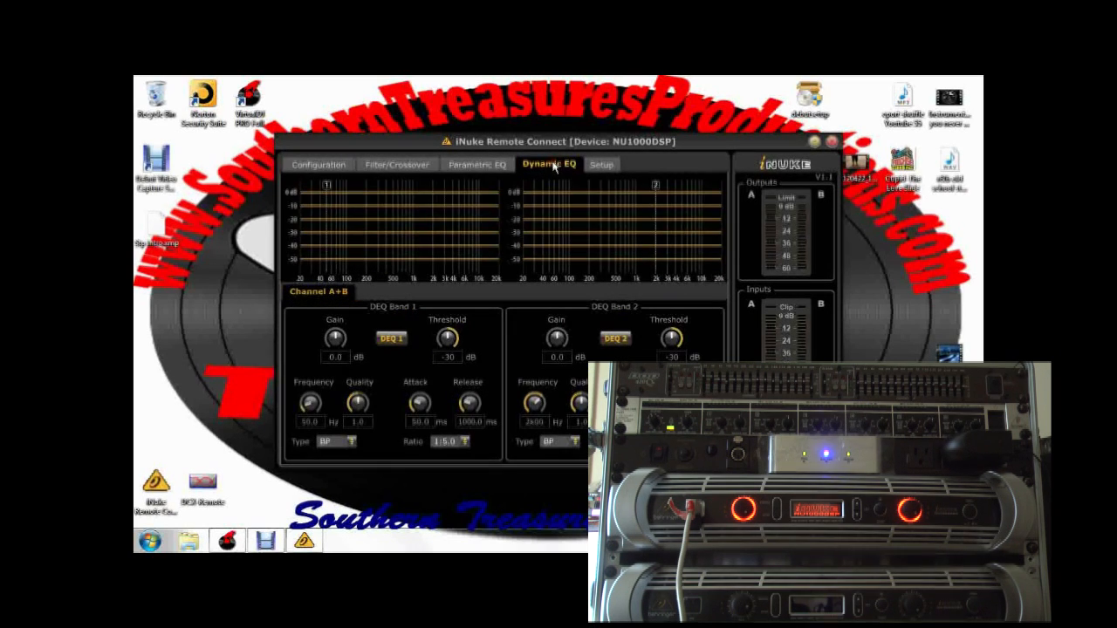
pyautogui.click(600, 166)
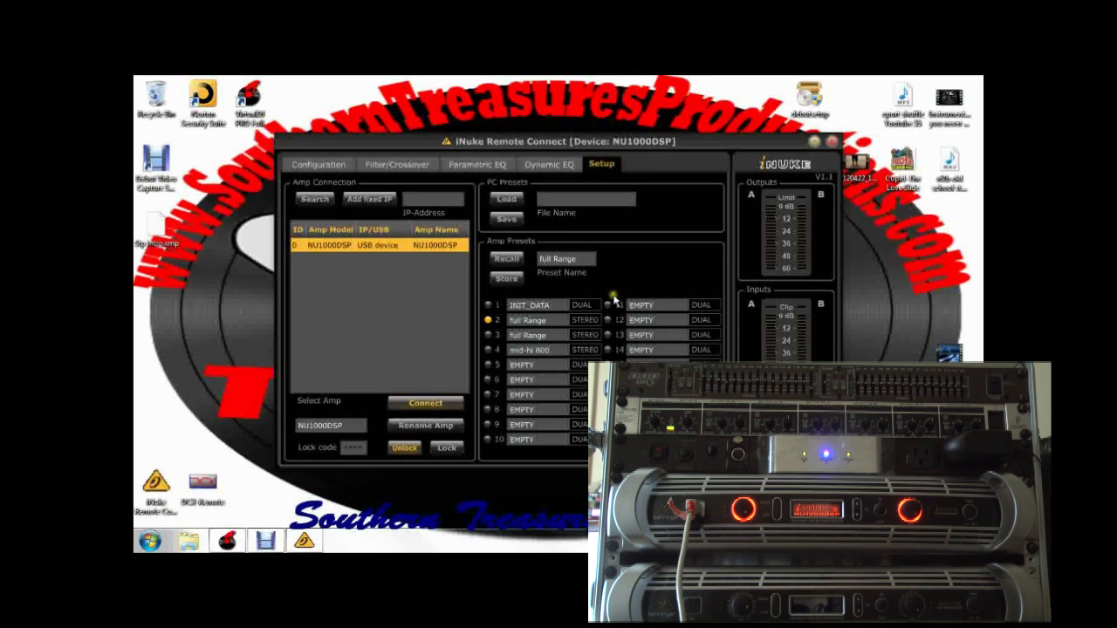
# - Move the high-pass crossover point of channels A+B to about 453 Hz and set its filter type to Butterworth
pyautogui.click(410, 165)
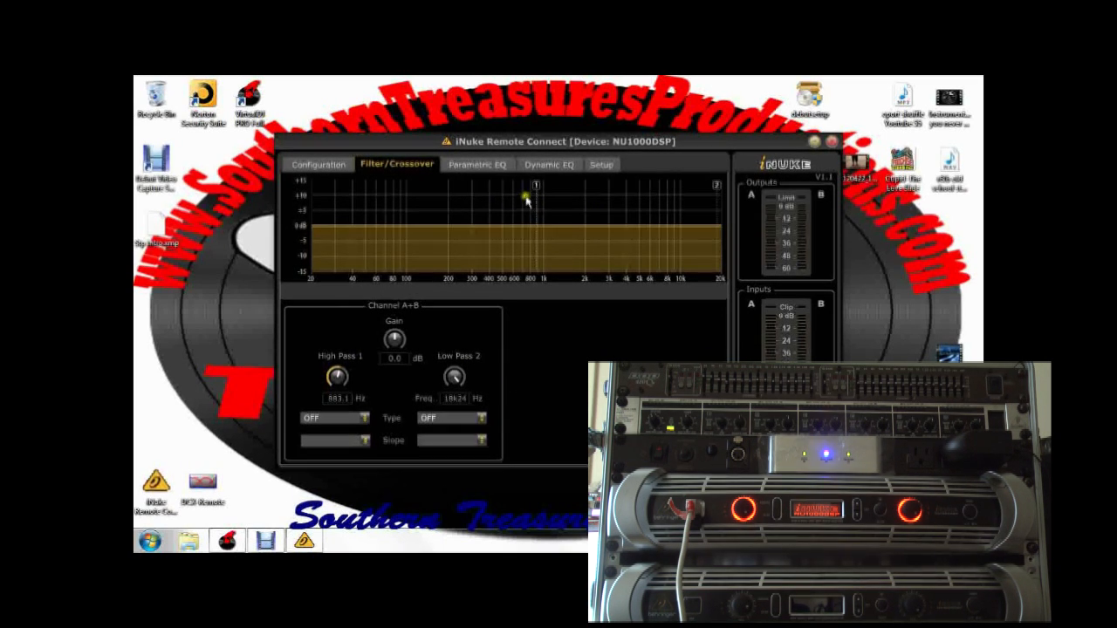
pyautogui.moveTo(537, 190)
pyautogui.mouseDown()
pyautogui.moveTo(408, 197)
pyautogui.moveTo(664, 200)
pyautogui.moveTo(426, 190)
pyautogui.moveTo(370, 208)
pyautogui.moveTo(497, 202)
pyautogui.mouseUp()
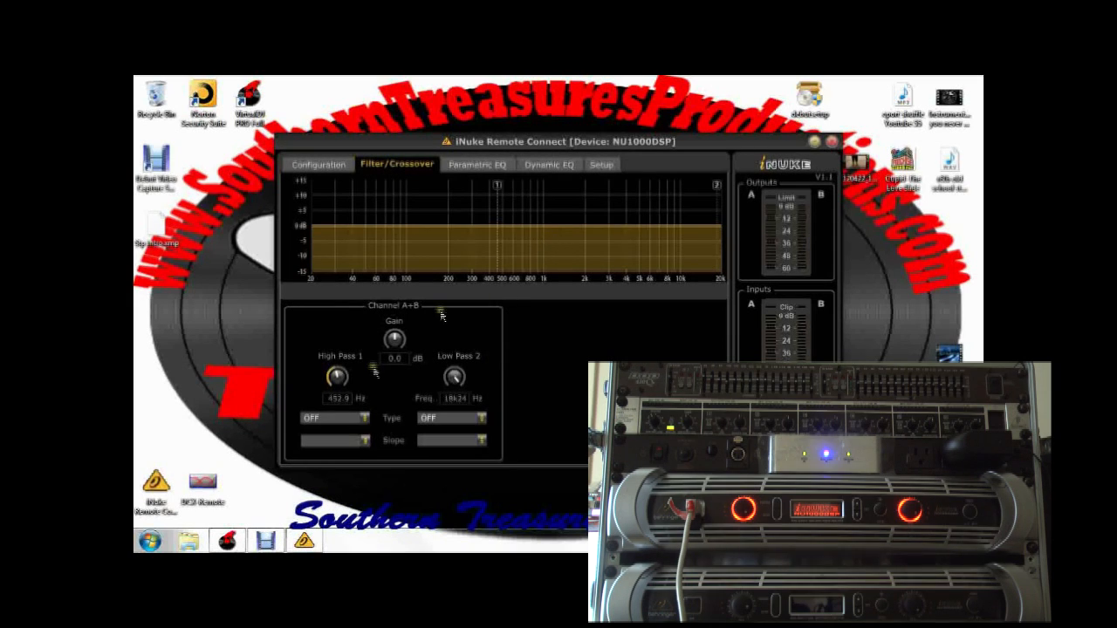
pyautogui.click(363, 417)
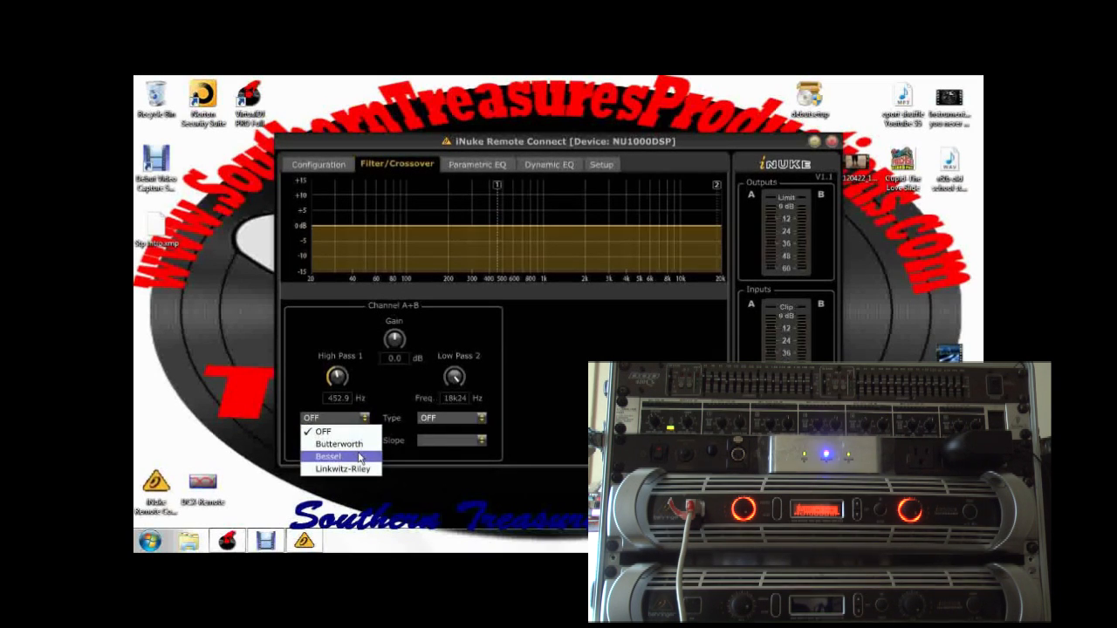
pyautogui.click(355, 443)
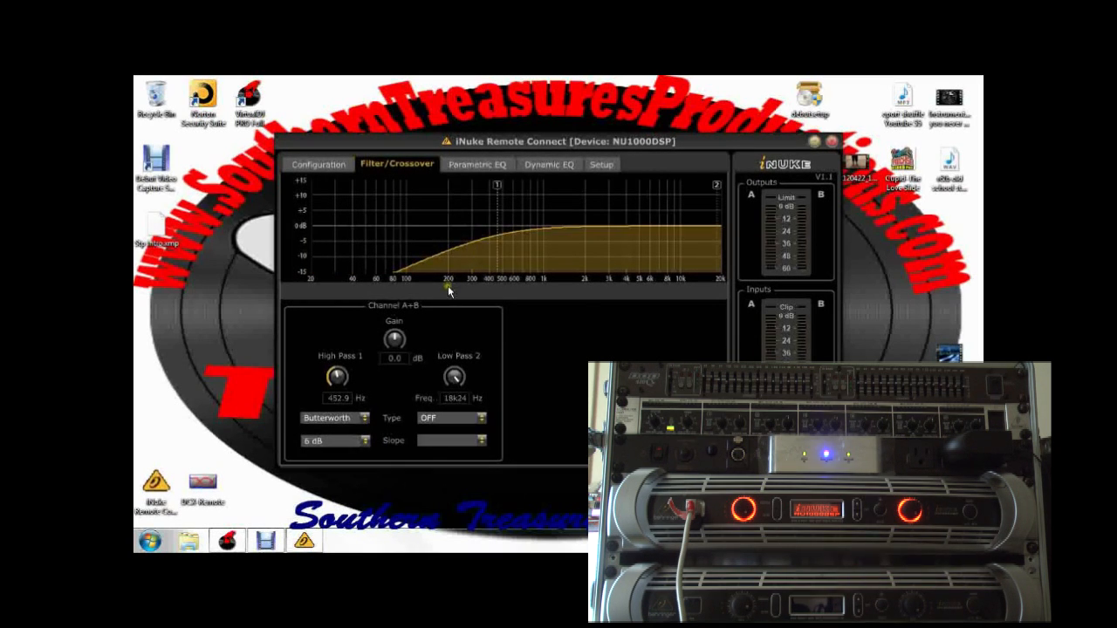
# - Try 12 dB and 18 dB slopes on the high-pass filter, and switch the filter off
pyautogui.click(364, 440)
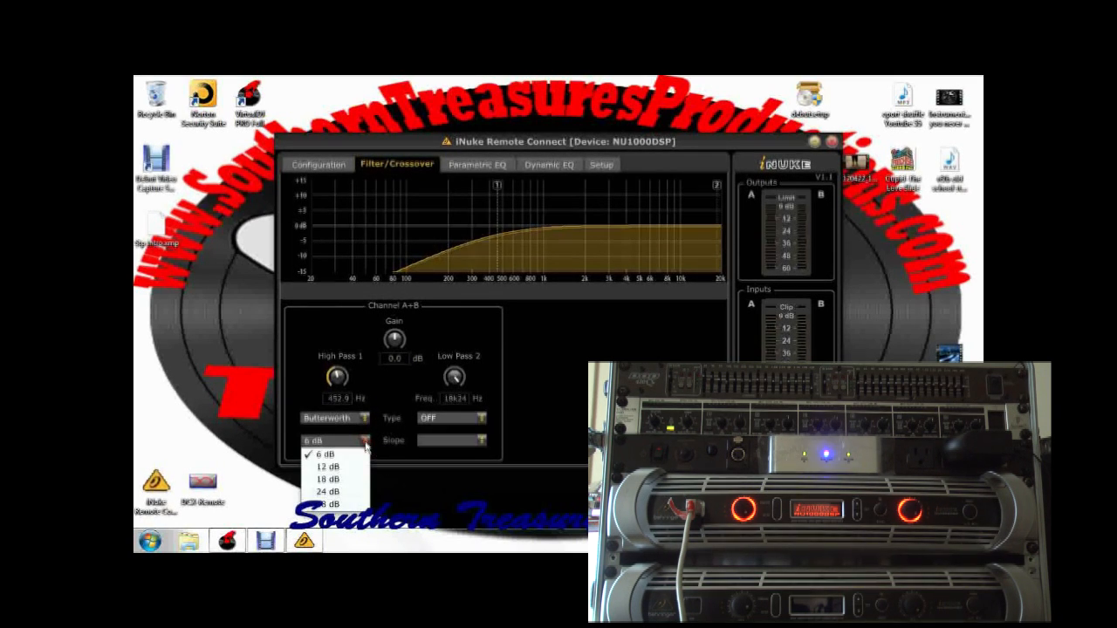
pyautogui.click(347, 469)
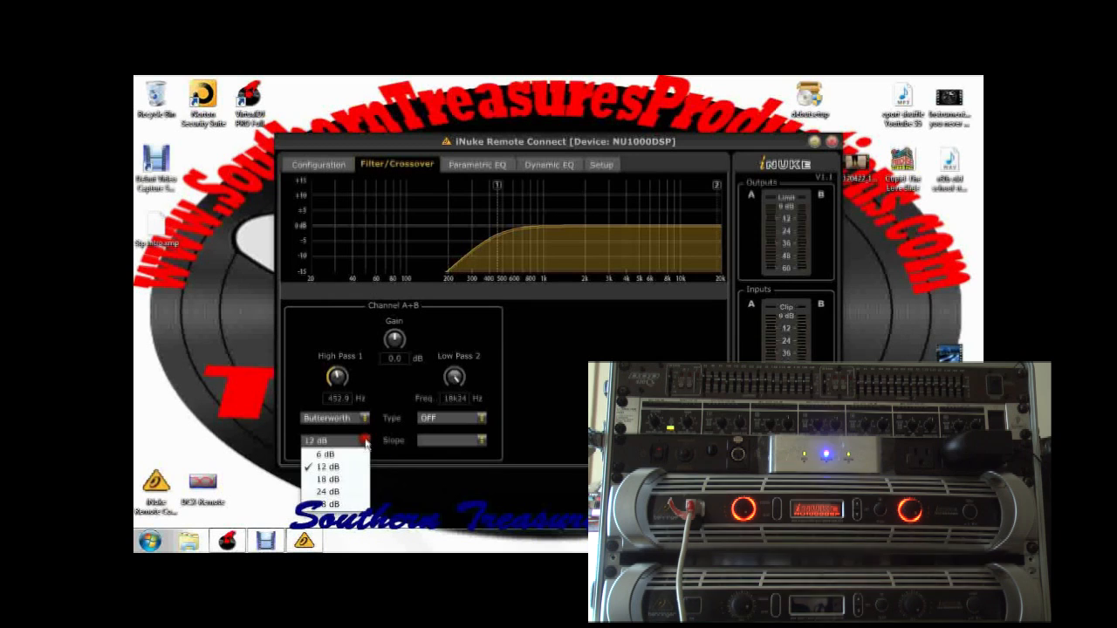
pyautogui.click(347, 480)
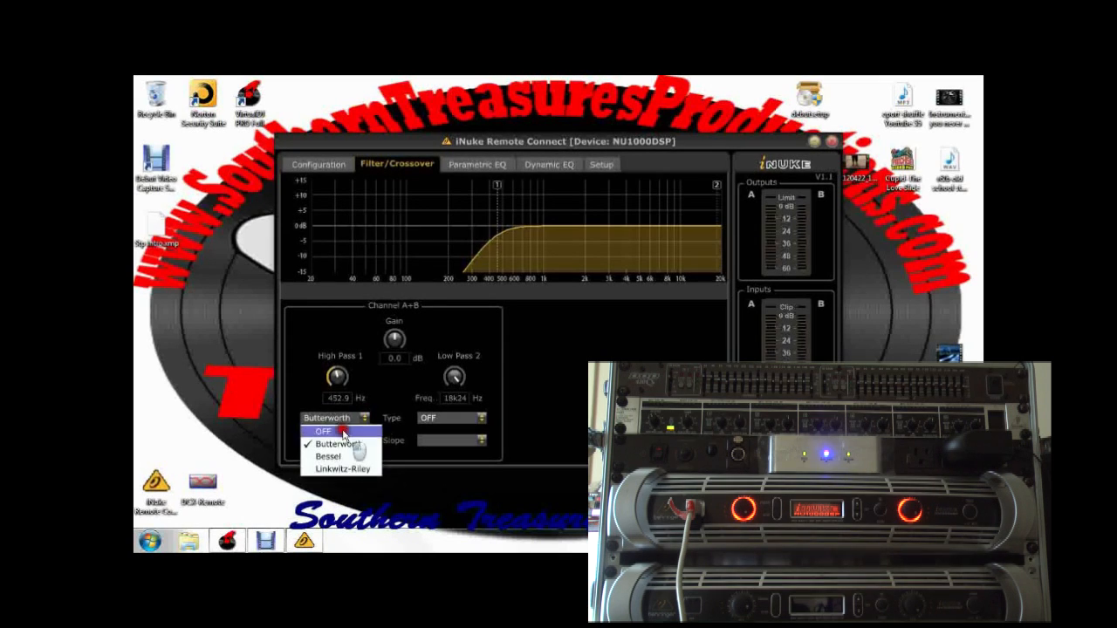
pyautogui.click(340, 431)
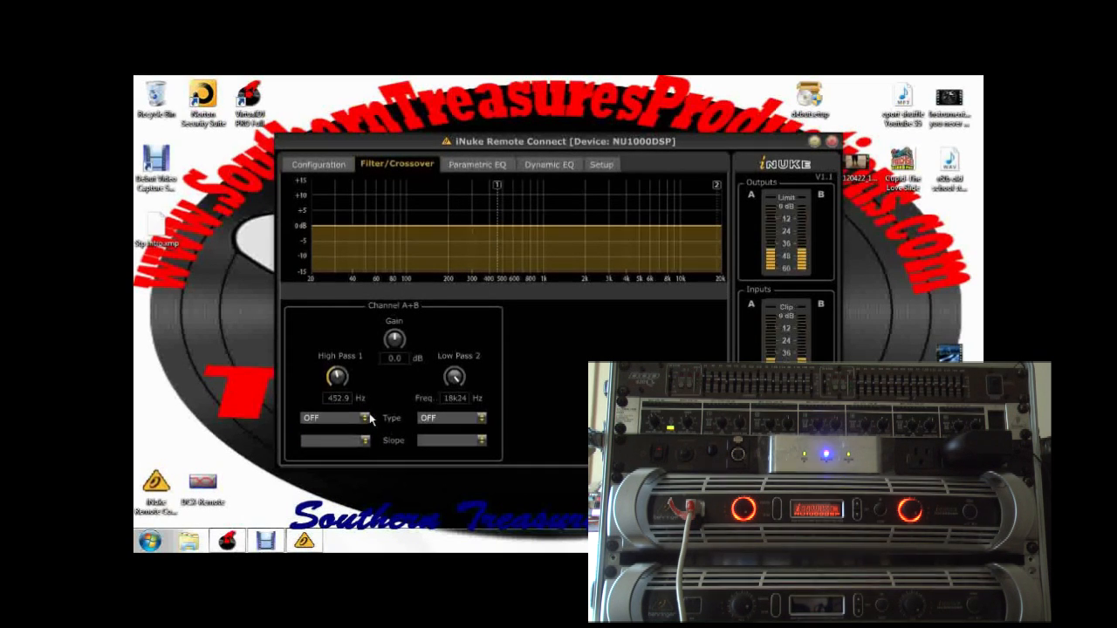
# - Set the high-pass filter to Butterworth with a 48 dB slope
pyautogui.click(366, 419)
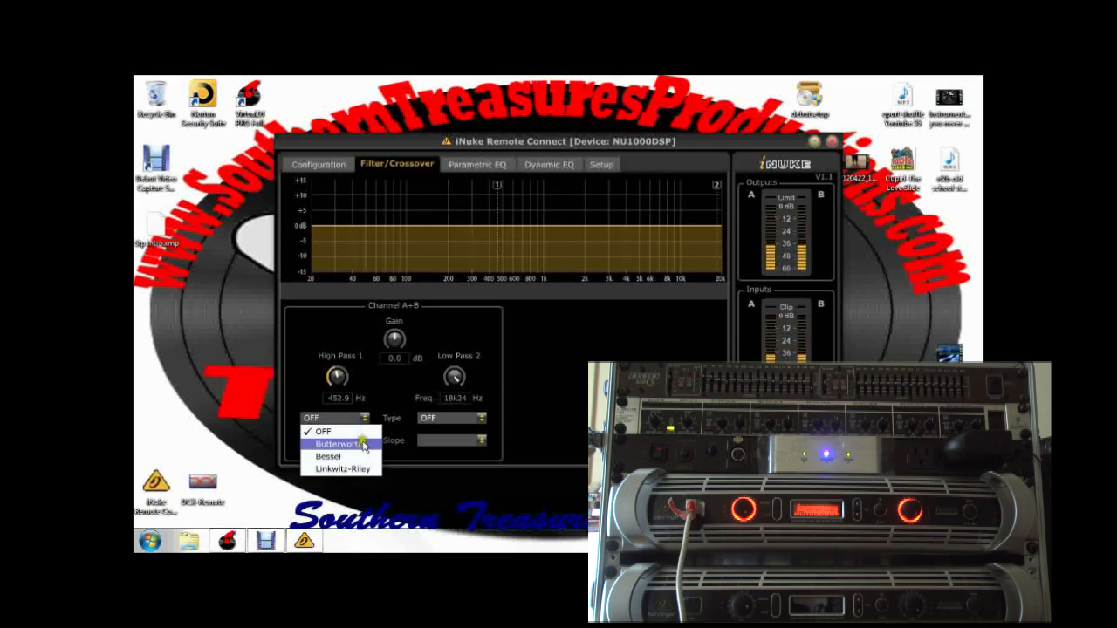
pyautogui.click(364, 444)
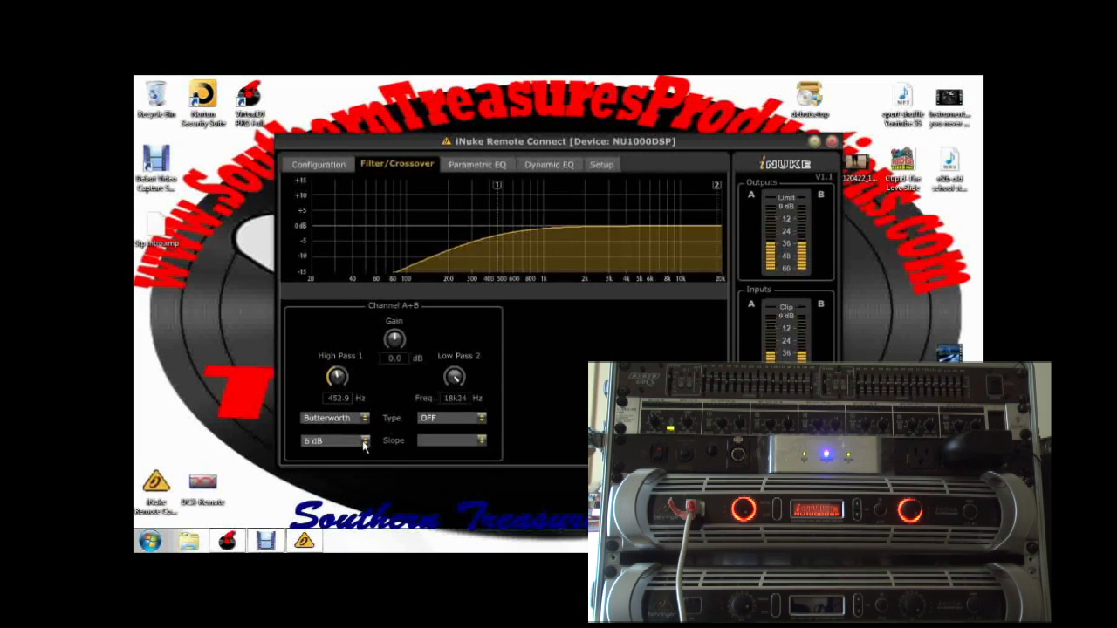
pyautogui.click(365, 442)
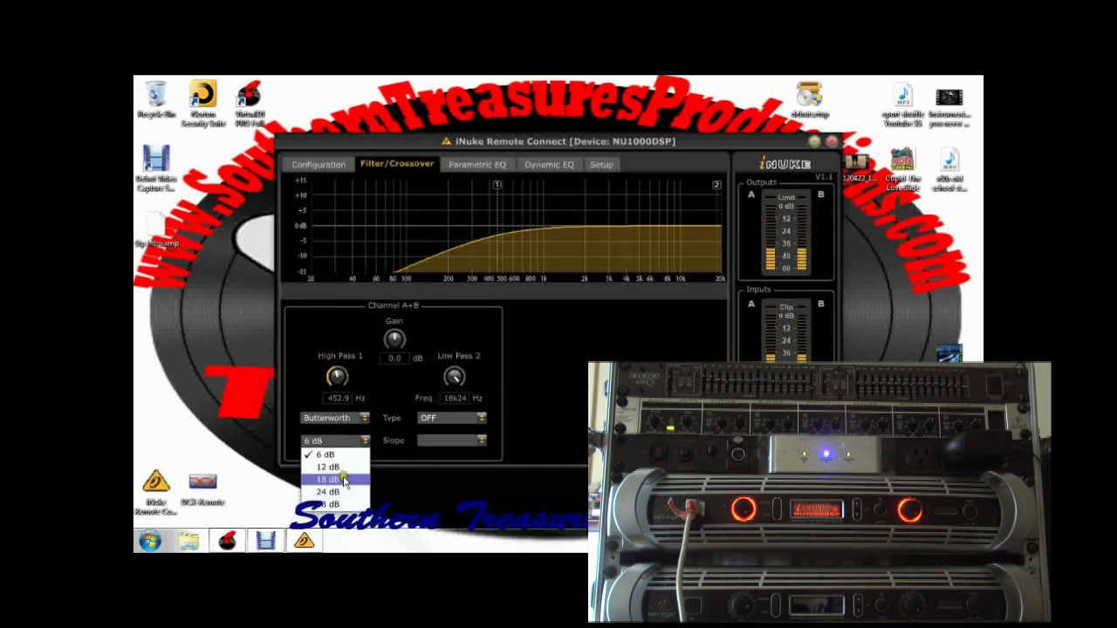
pyautogui.click(334, 504)
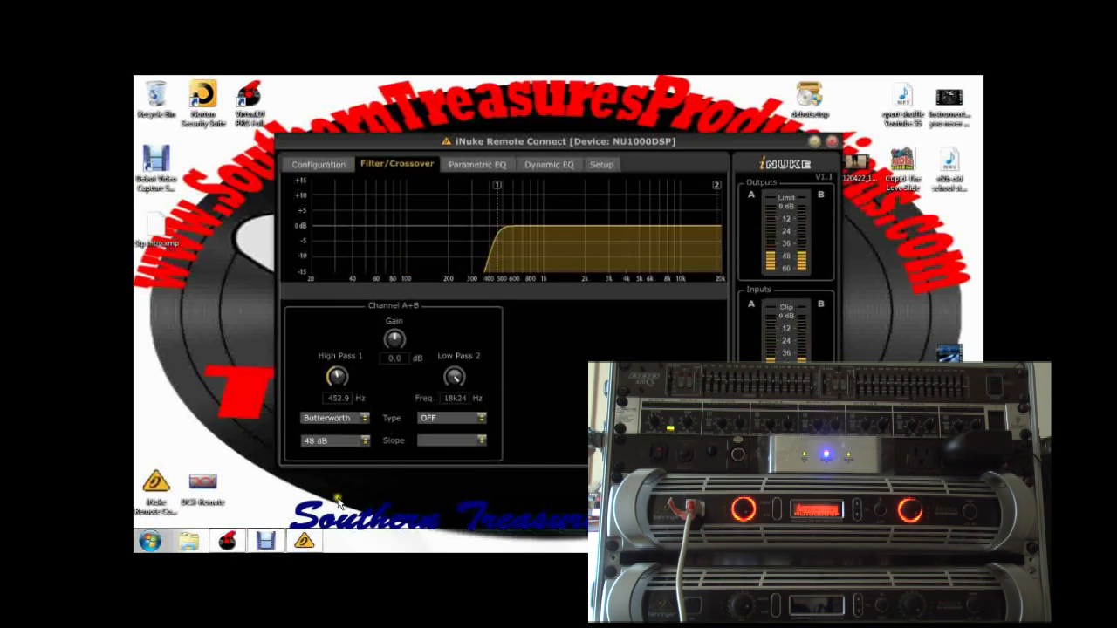
# - Lower the high-pass frequency to 20 Hz and switch the high-pass filter off
pyautogui.moveTo(500, 191)
pyautogui.mouseDown()
pyautogui.moveTo(647, 206)
pyautogui.moveTo(412, 215)
pyautogui.moveTo(310, 238)
pyautogui.mouseUp()
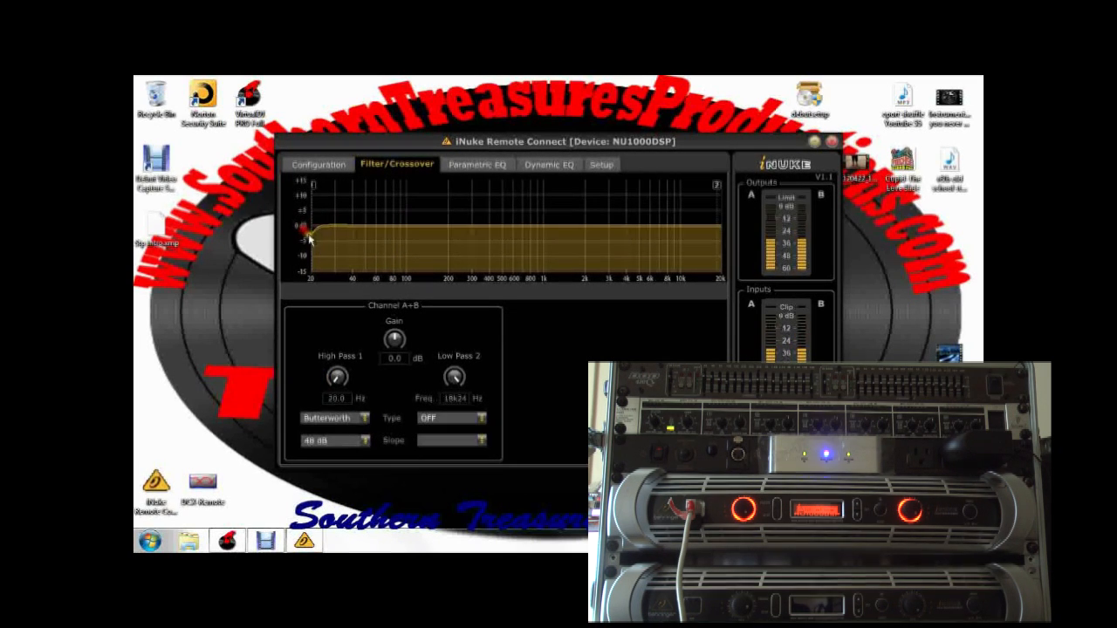
pyautogui.click(362, 419)
pyautogui.click(353, 431)
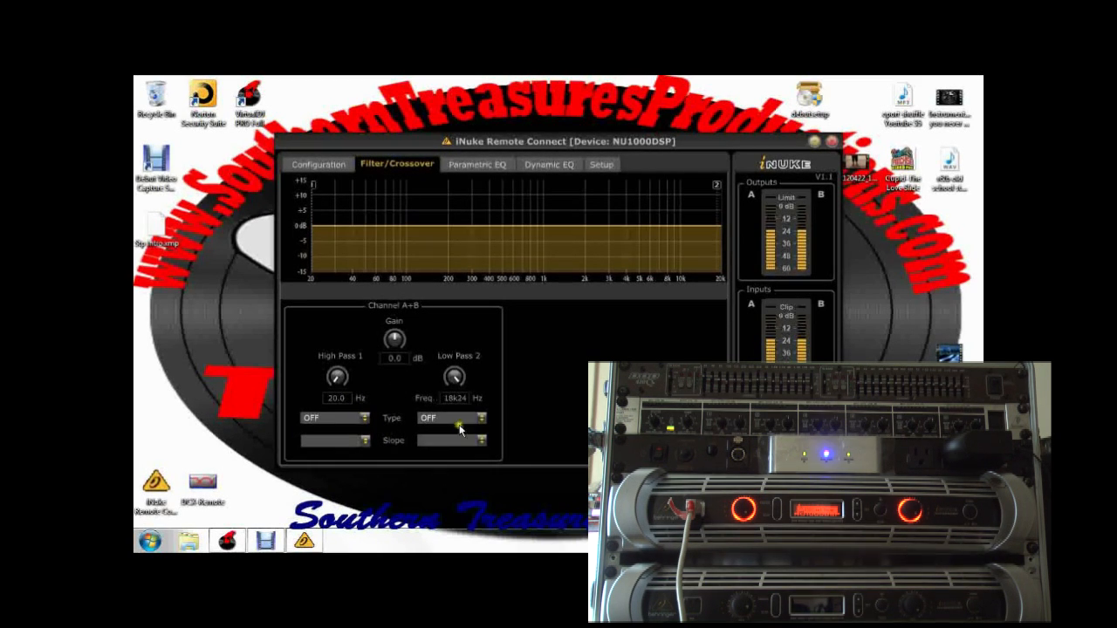
# - Set the low-pass filter of channels A+B to Butterworth at about 219 Hz with a 24 dB slope
pyautogui.moveTo(395, 336)
pyautogui.mouseDown()
pyautogui.moveTo(408, 350)
pyautogui.moveTo(393, 339)
pyautogui.moveTo(394, 351)
pyautogui.moveTo(406, 338)
pyautogui.moveTo(421, 349)
pyautogui.moveTo(398, 335)
pyautogui.mouseUp()
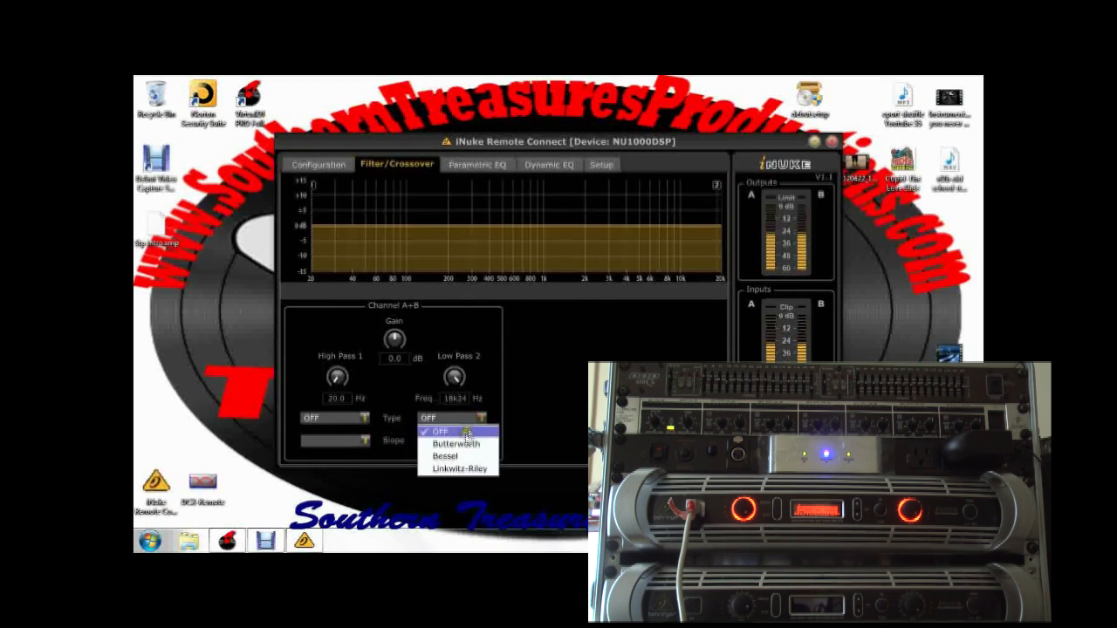
pyautogui.click(463, 444)
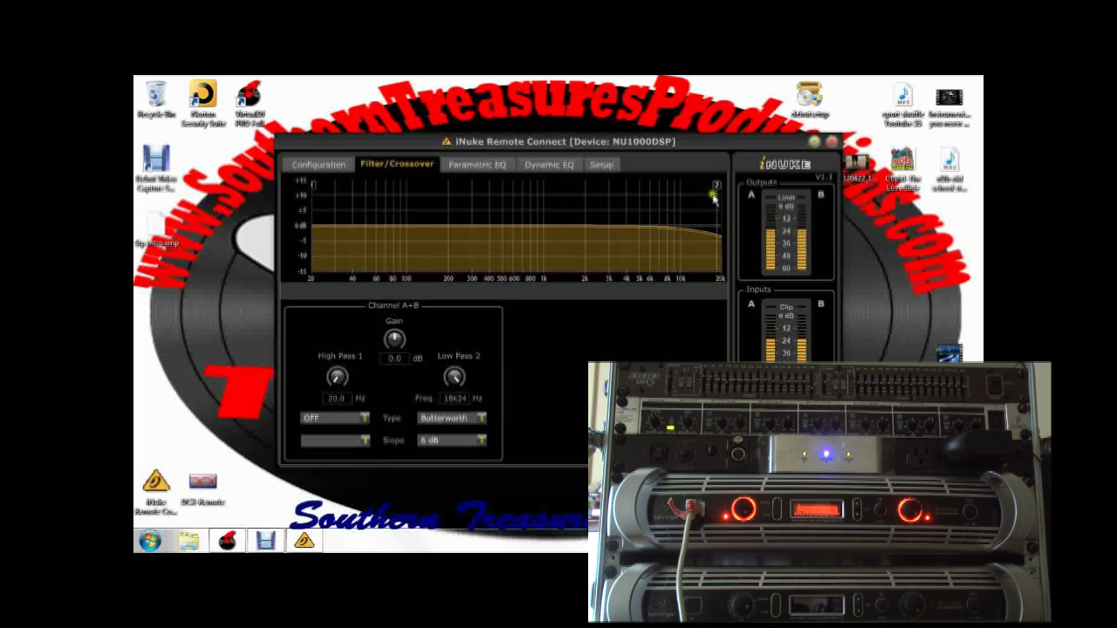
pyautogui.moveTo(720, 191); pyautogui.dragTo(697, 197)
pyautogui.moveTo(540, 212); pyautogui.dragTo(452, 231)
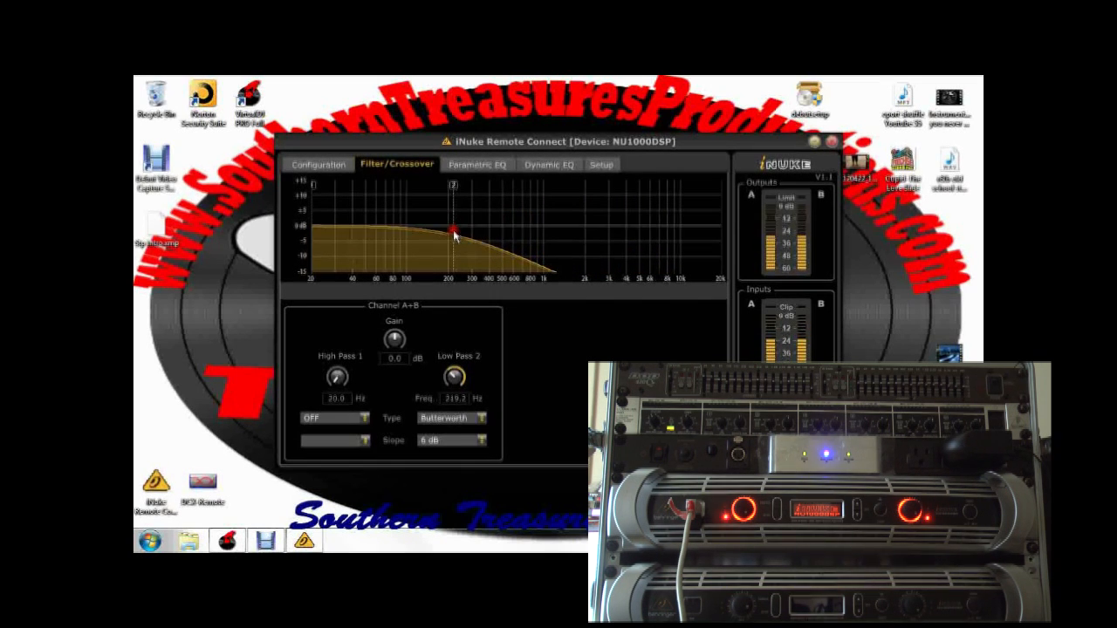
pyautogui.click(482, 444)
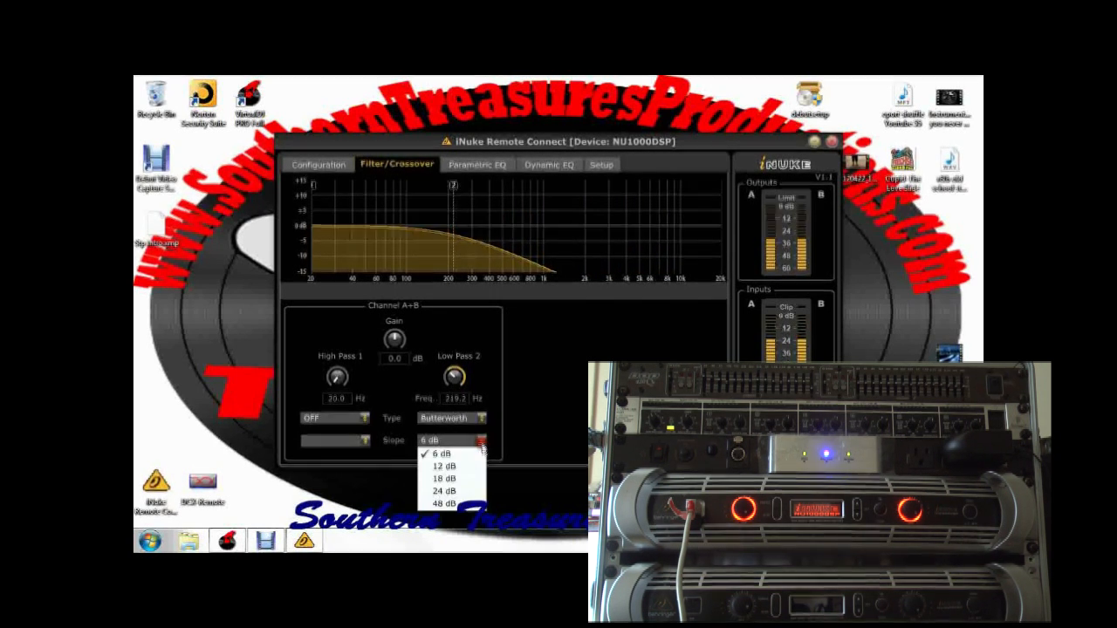
pyautogui.click(457, 491)
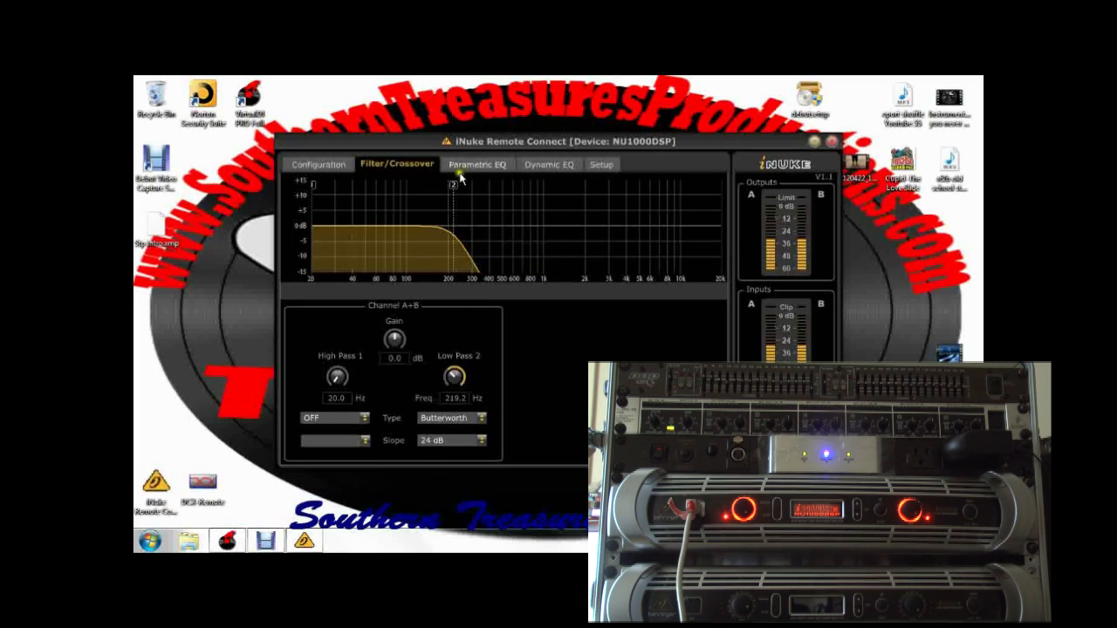
# - Raise the low-pass frequency to about 6.69 kHz and change the low-pass filter type to Linkwitz-Riley
pyautogui.moveTo(454, 185)
pyautogui.mouseDown()
pyautogui.moveTo(385, 204)
pyautogui.moveTo(733, 226)
pyautogui.moveTo(495, 250)
pyautogui.moveTo(723, 238)
pyautogui.moveTo(657, 237)
pyautogui.mouseUp()
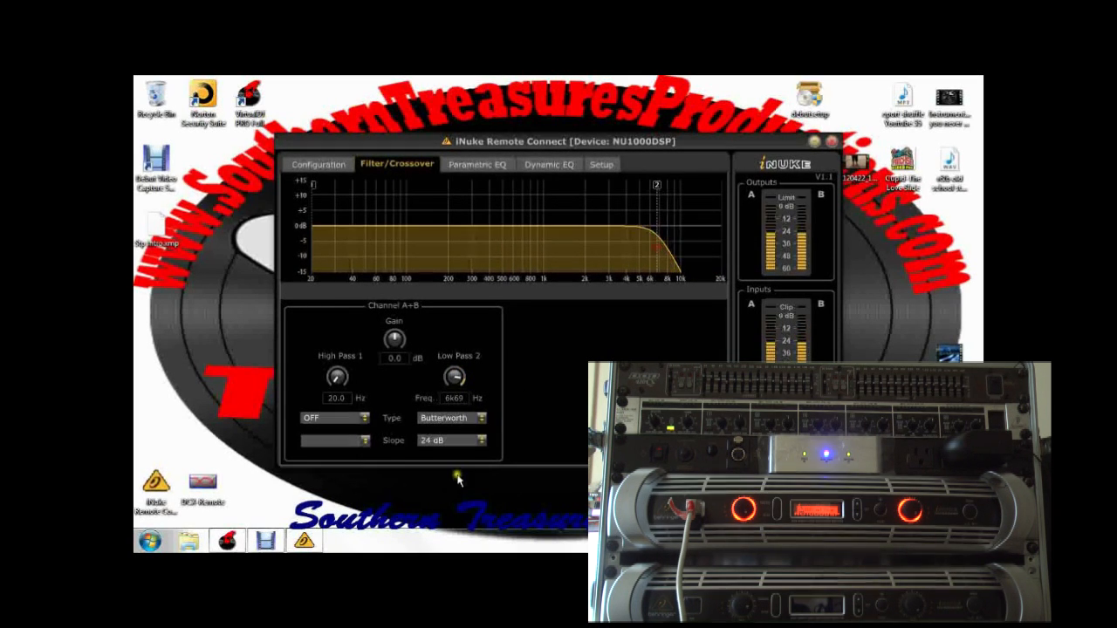
pyautogui.click(481, 418)
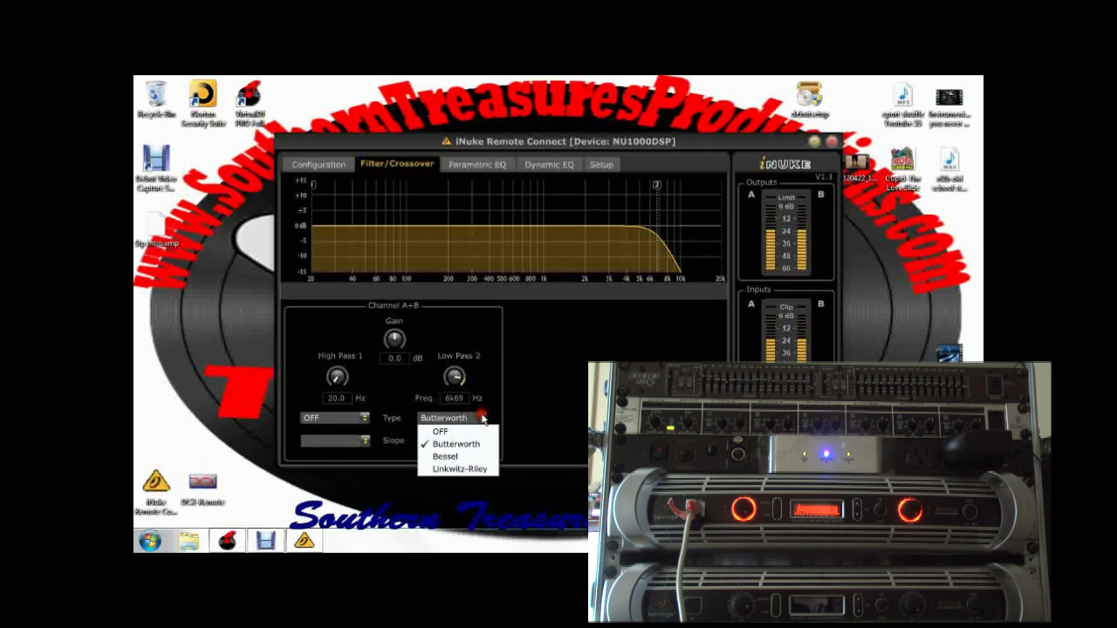
pyautogui.click(458, 431)
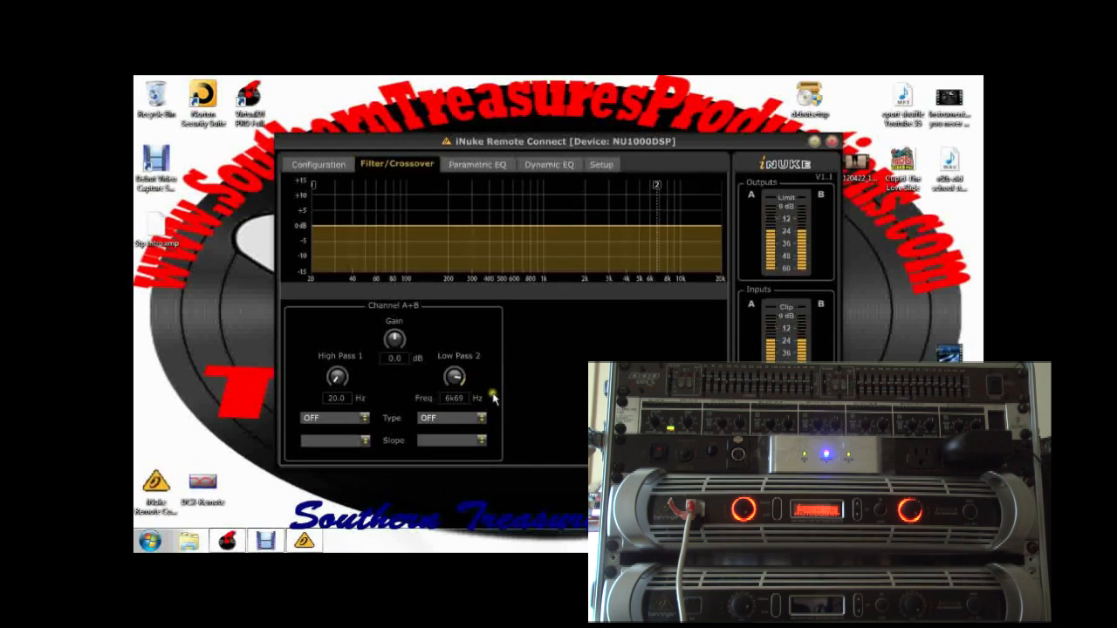
pyautogui.click(481, 418)
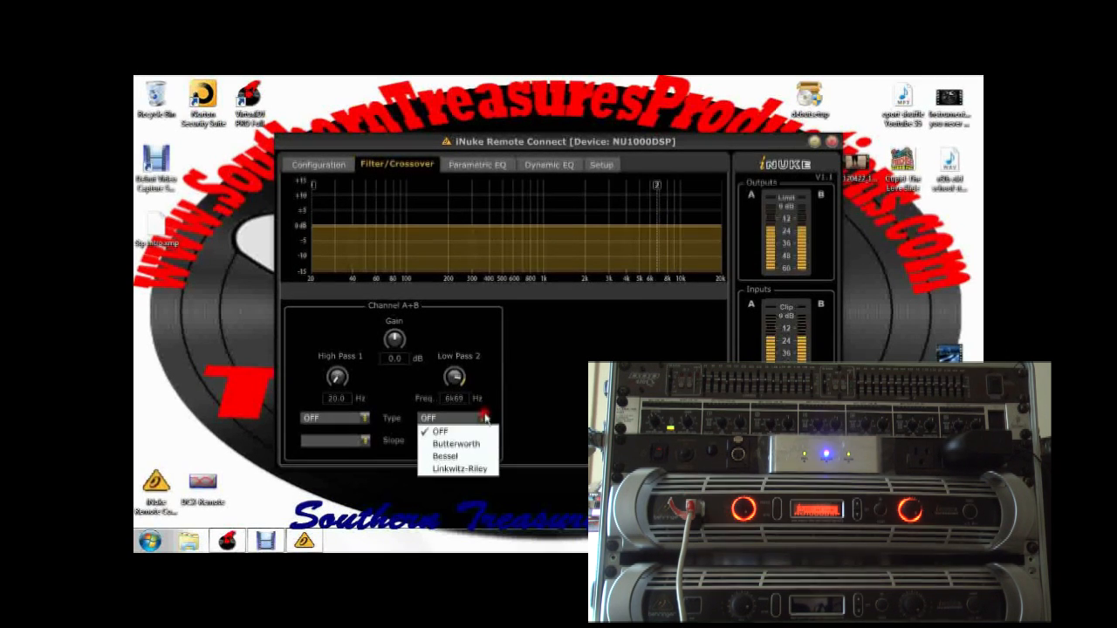
pyautogui.click(465, 469)
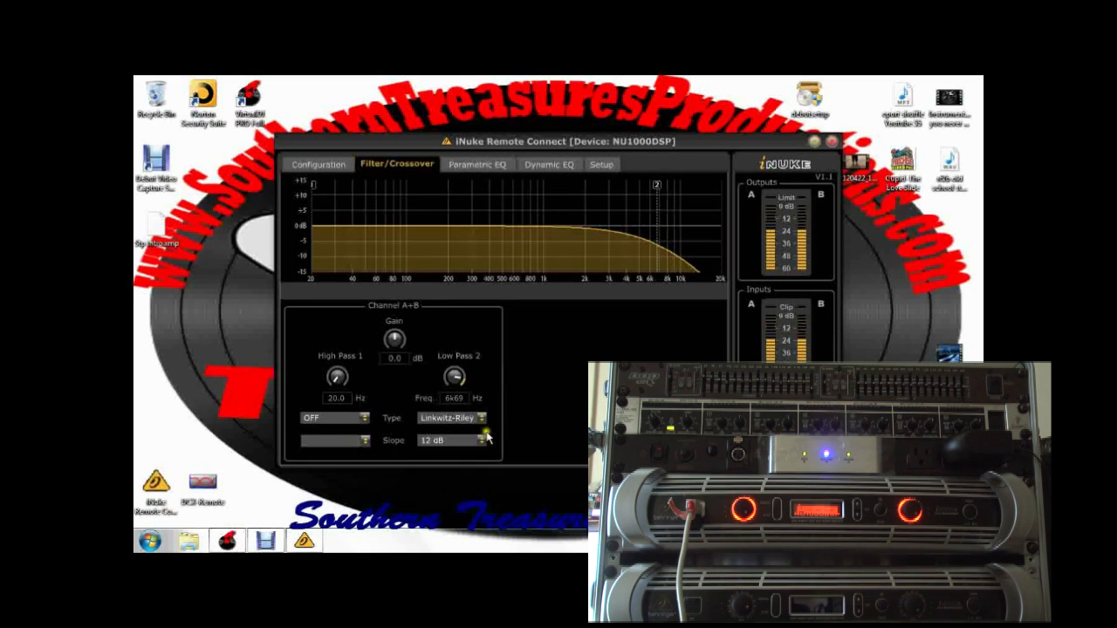
# - Steepen the Linkwitz-Riley low-pass filter's slope to 24 dB and further to 48 dB
pyautogui.click(484, 439)
pyautogui.click(467, 471)
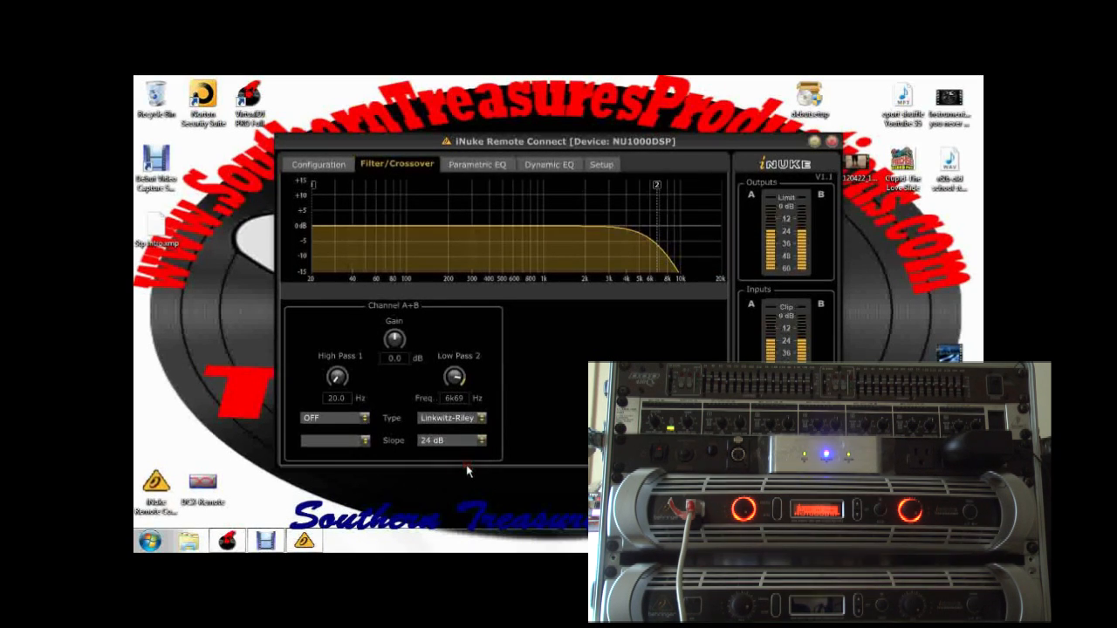
pyautogui.click(482, 440)
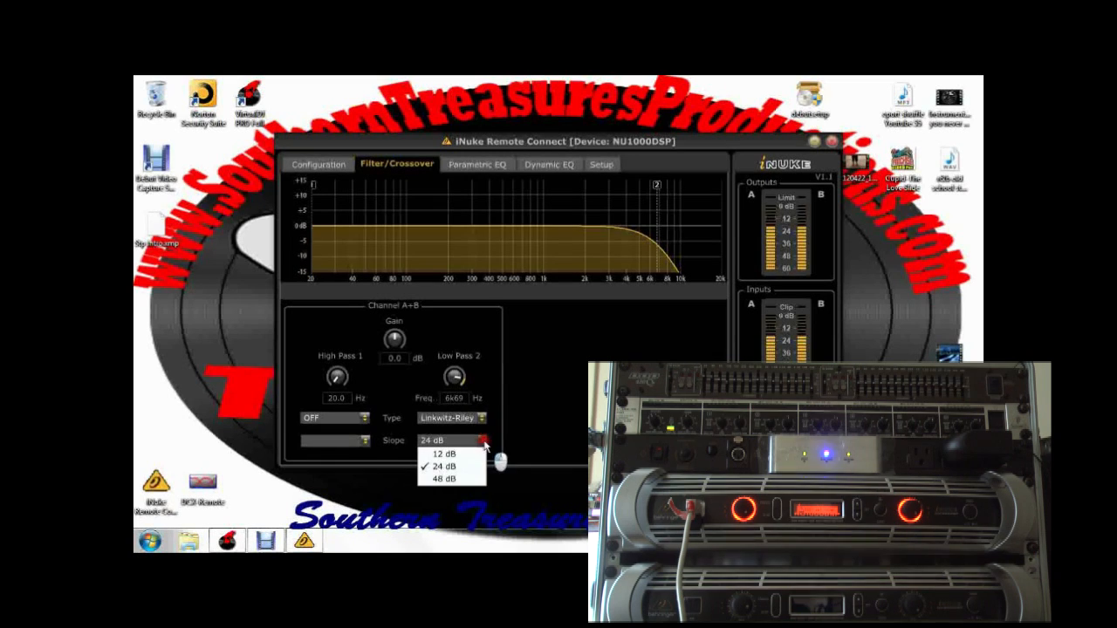
pyautogui.click(457, 478)
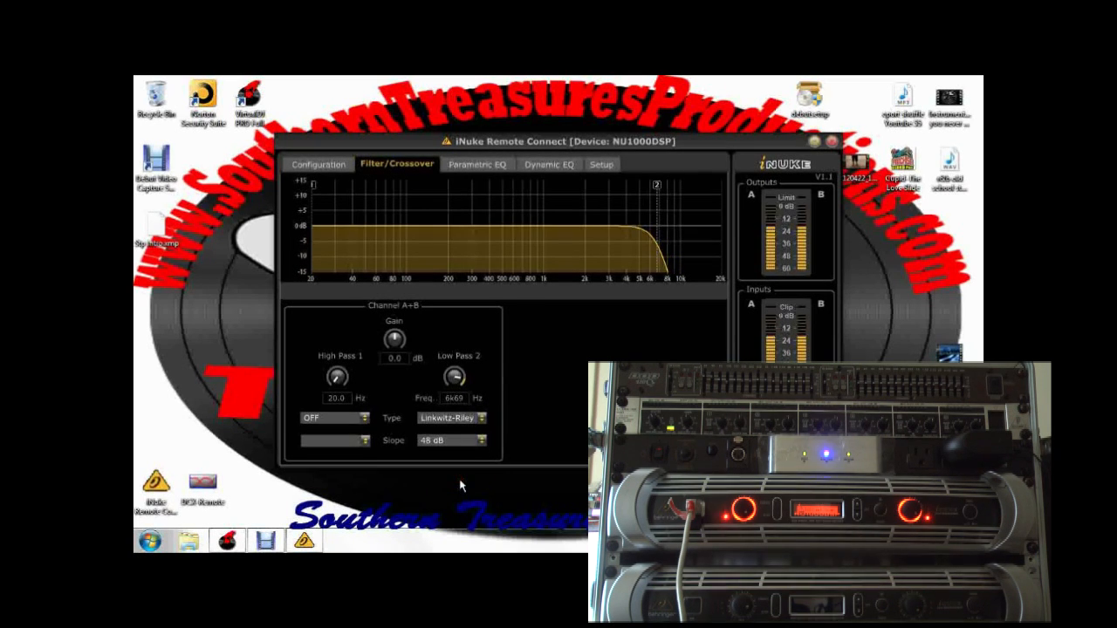
# - Change the low-pass filter to Bessel with a 24 dB slope and raise its frequency to about 11.91 kHz
pyautogui.click(480, 417)
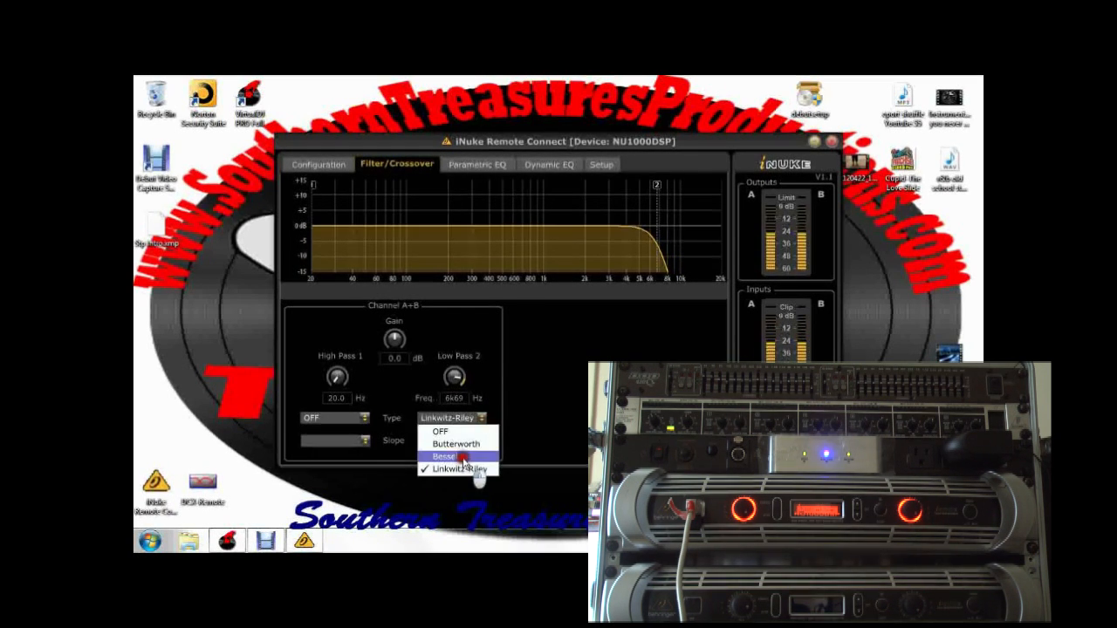
pyautogui.click(463, 456)
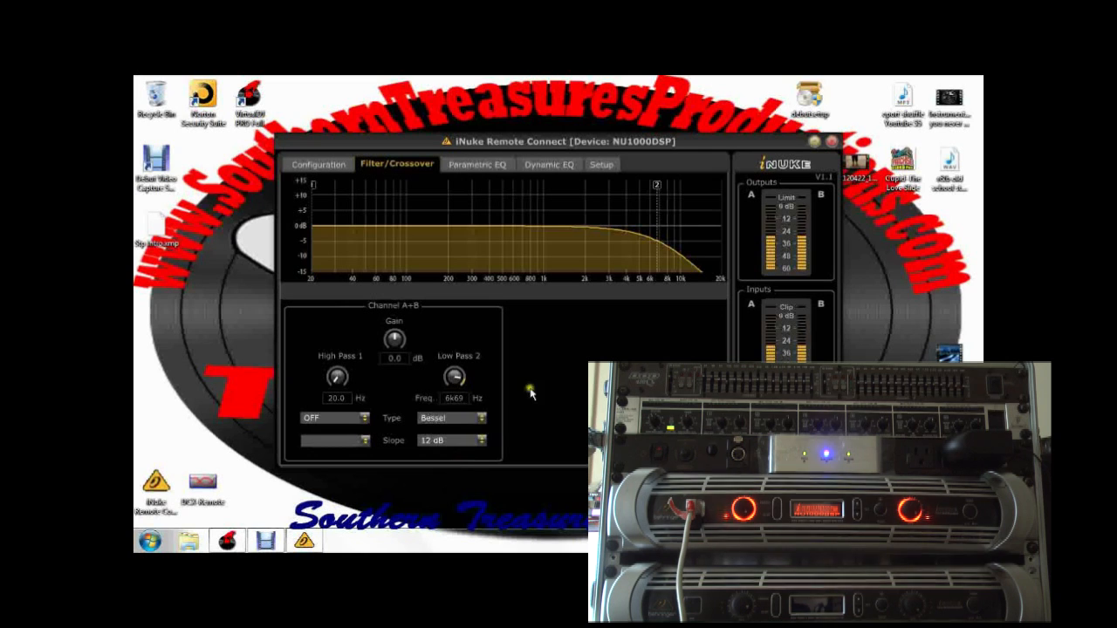
pyautogui.click(481, 440)
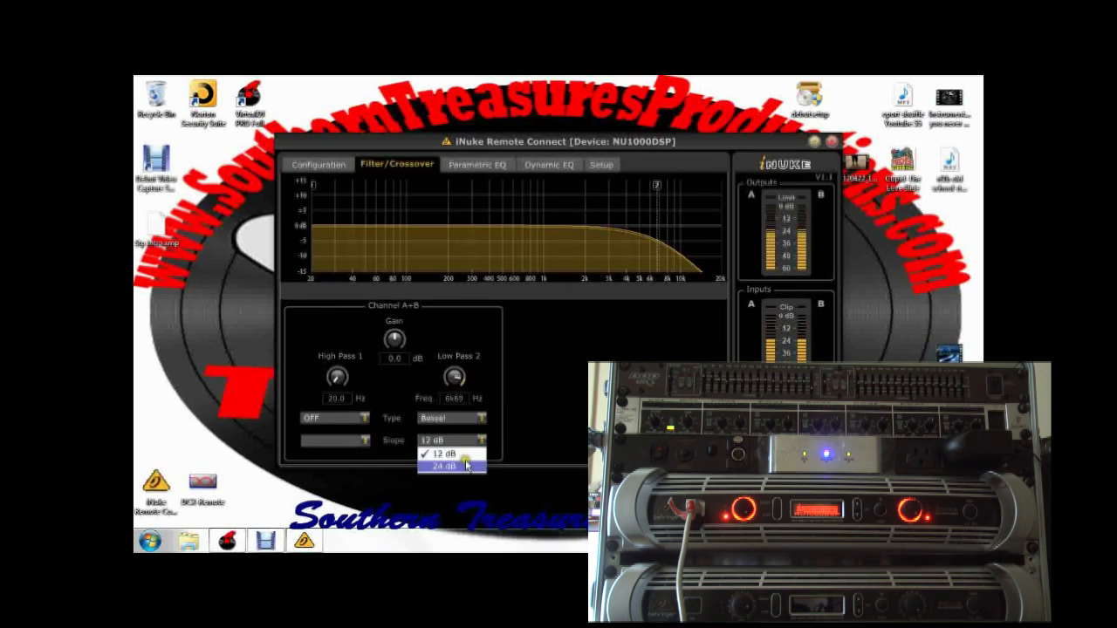
pyautogui.click(464, 466)
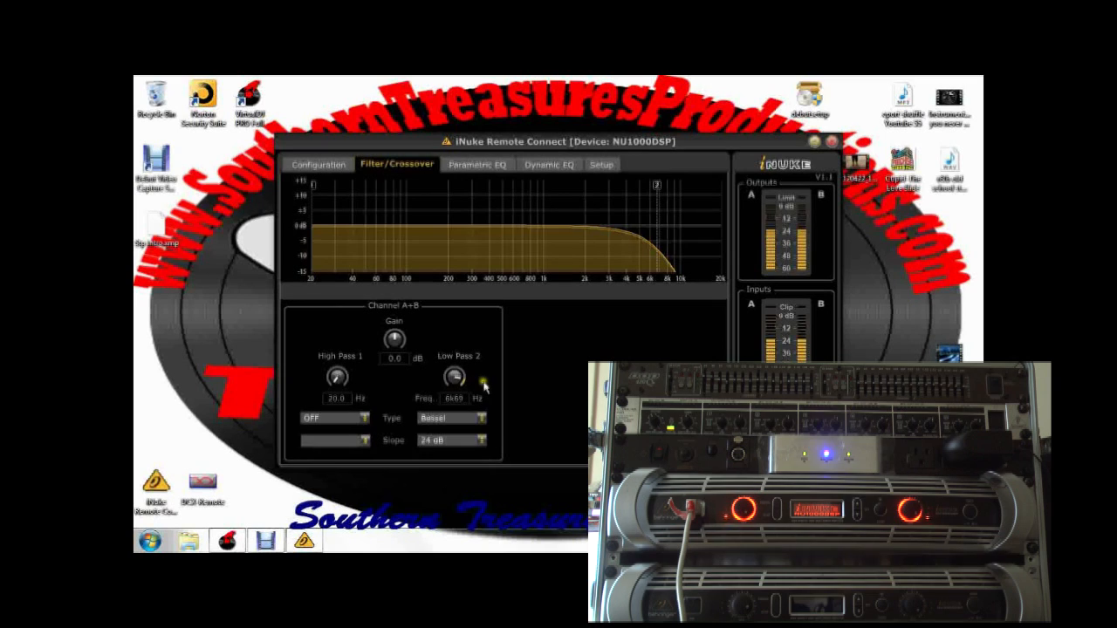
pyautogui.moveTo(660, 211)
pyautogui.mouseDown()
pyautogui.moveTo(527, 200)
pyautogui.moveTo(457, 224)
pyautogui.moveTo(549, 244)
pyautogui.moveTo(564, 231)
pyautogui.moveTo(692, 241)
pyautogui.mouseUp()
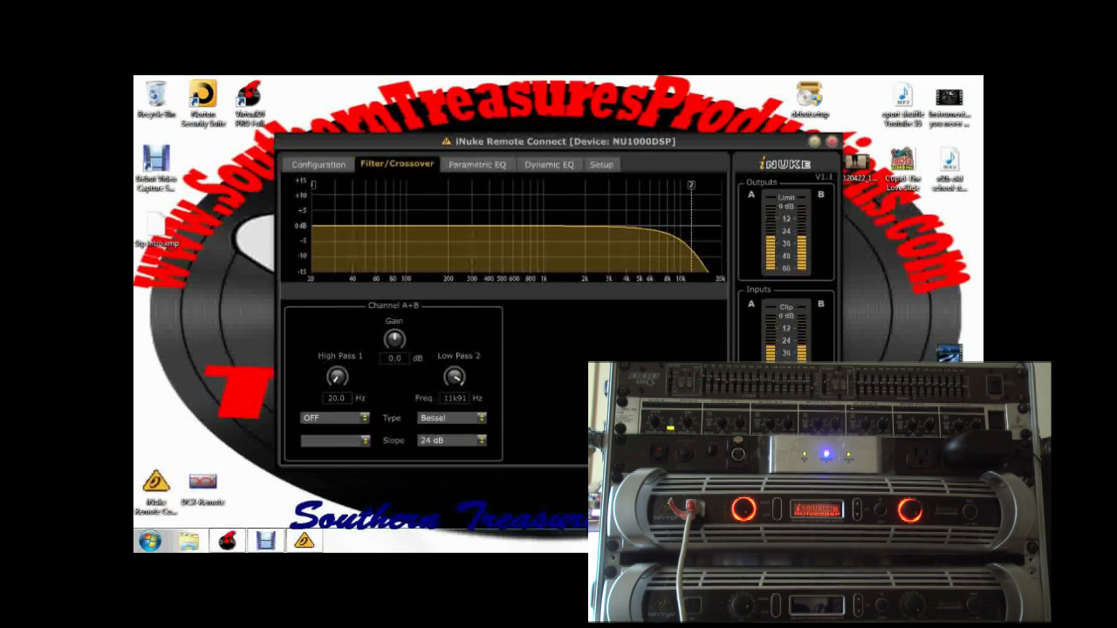
# - Switch the low-pass filter of channels A+B off and close the amplifier's remote control program
pyautogui.click(478, 417)
pyautogui.click(464, 431)
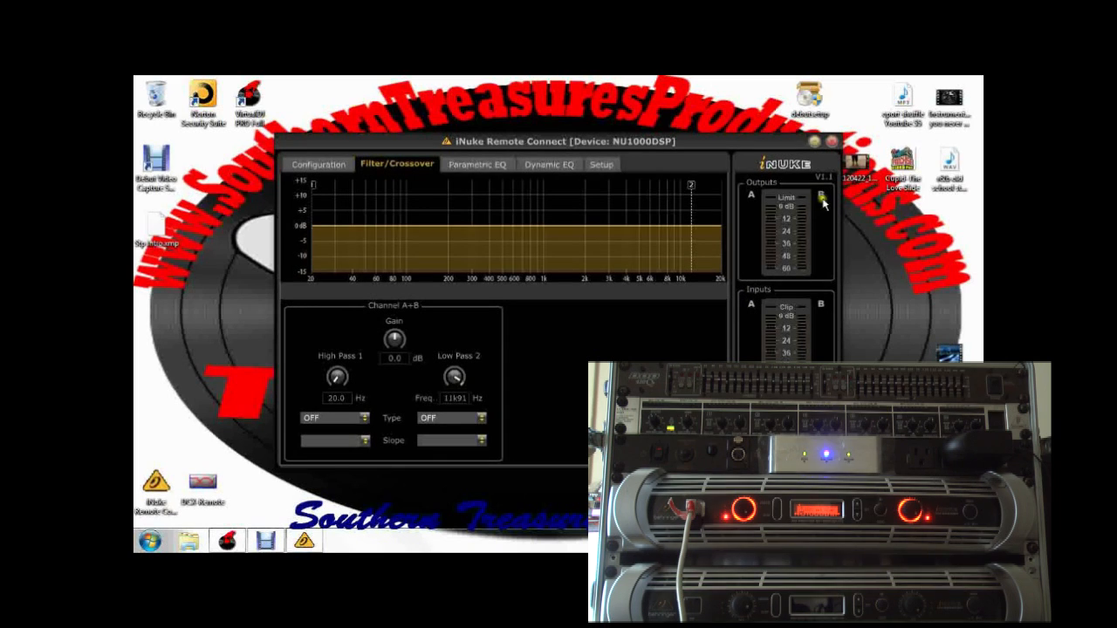
pyautogui.click(833, 141)
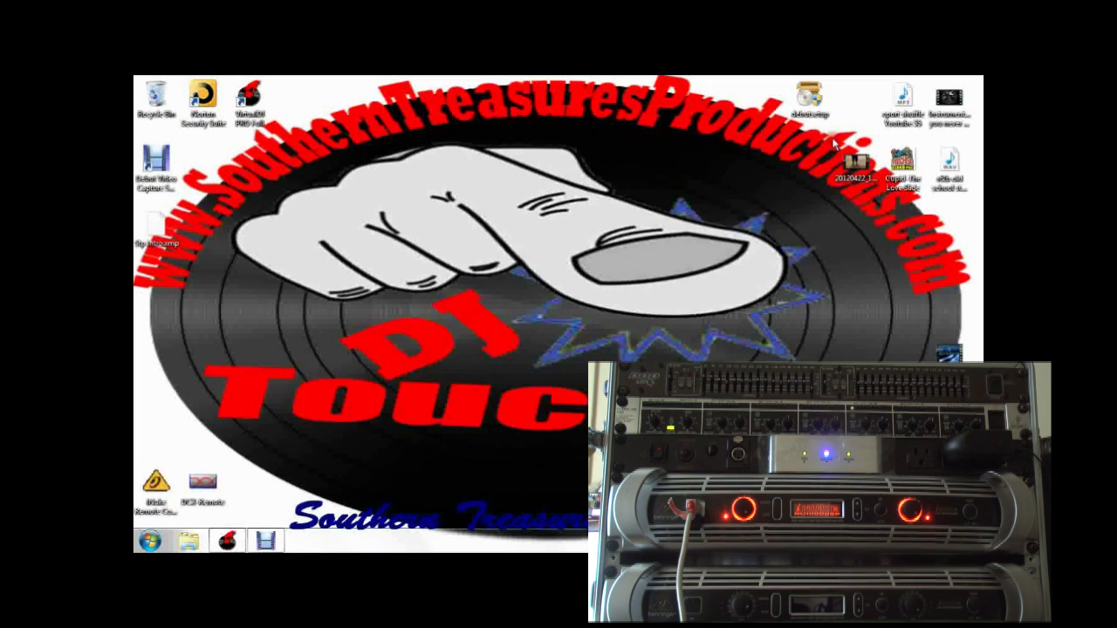